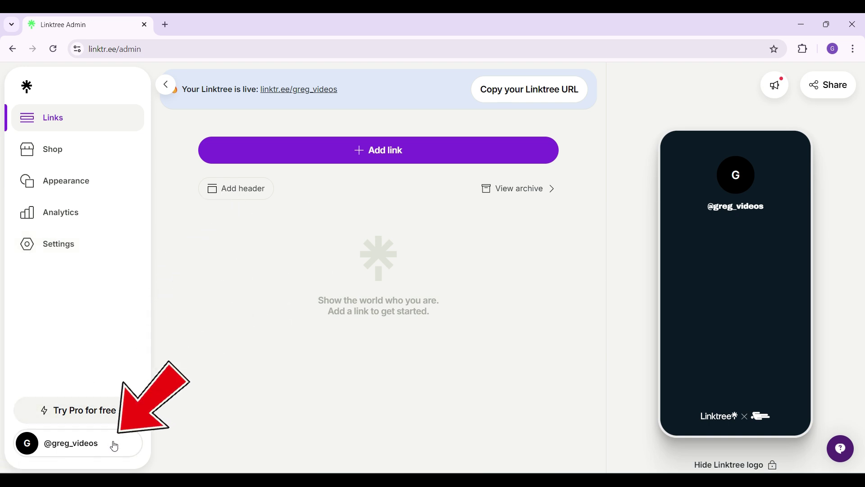
click(101, 447)
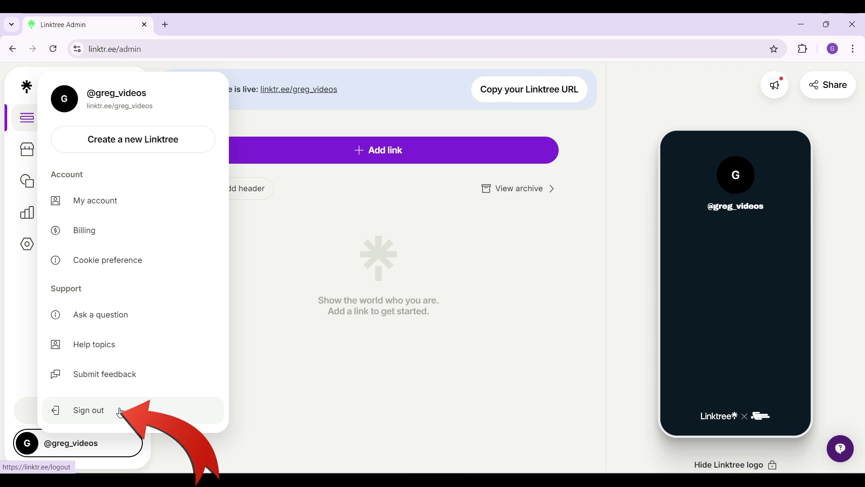
Choose Sign out in the account menu to log out of Linktree
click(120, 411)
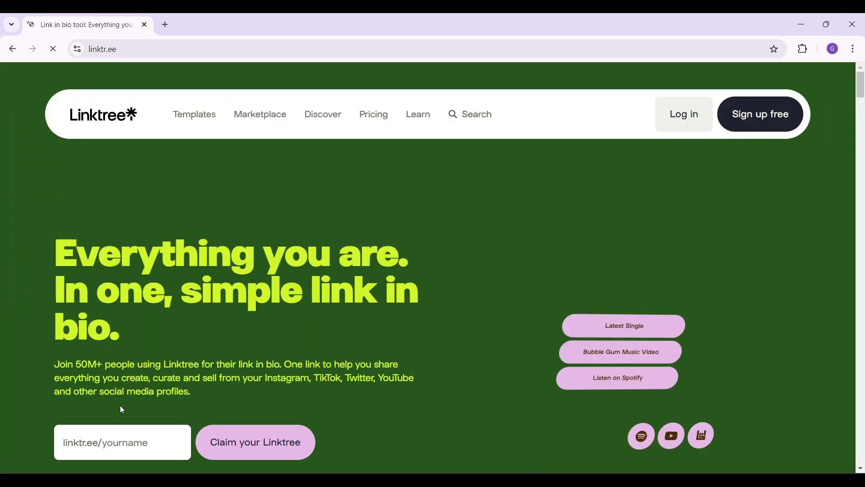